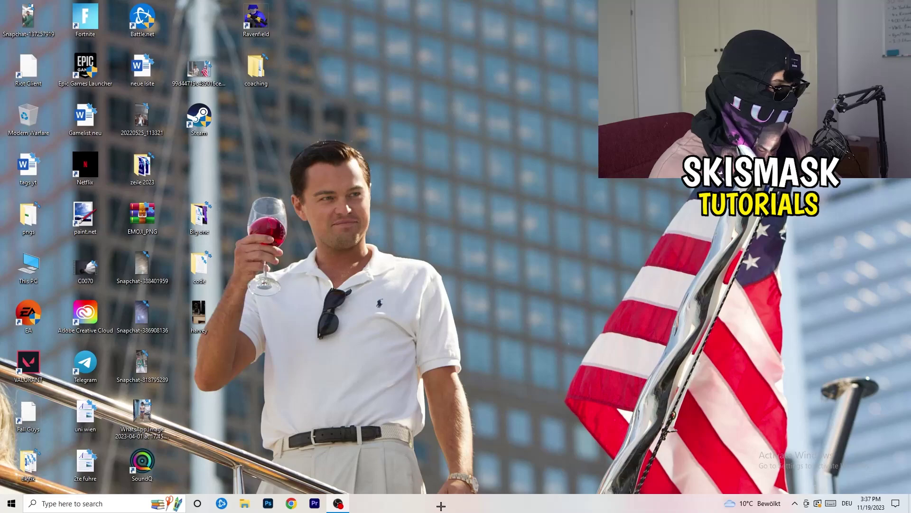
Open Task Manager and try to end the Antimalware Service Executable background process.
right_click(448, 504)
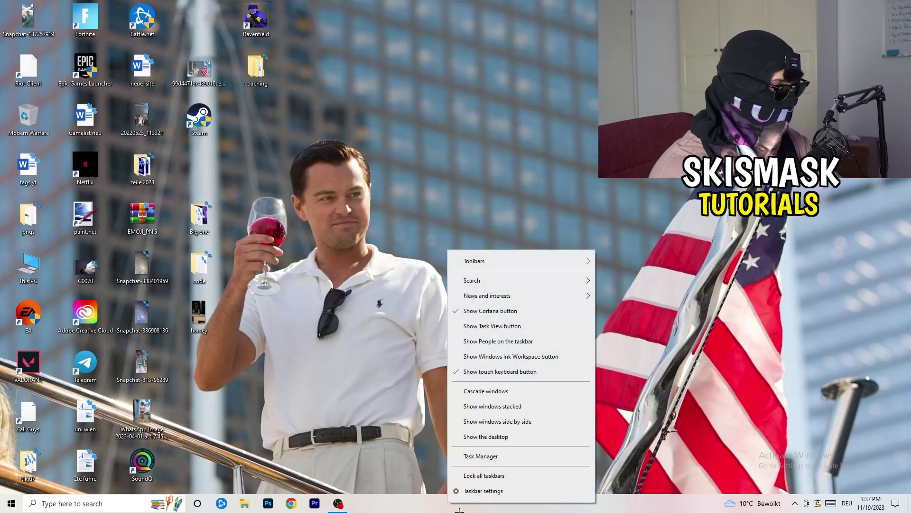
left_click(483, 457)
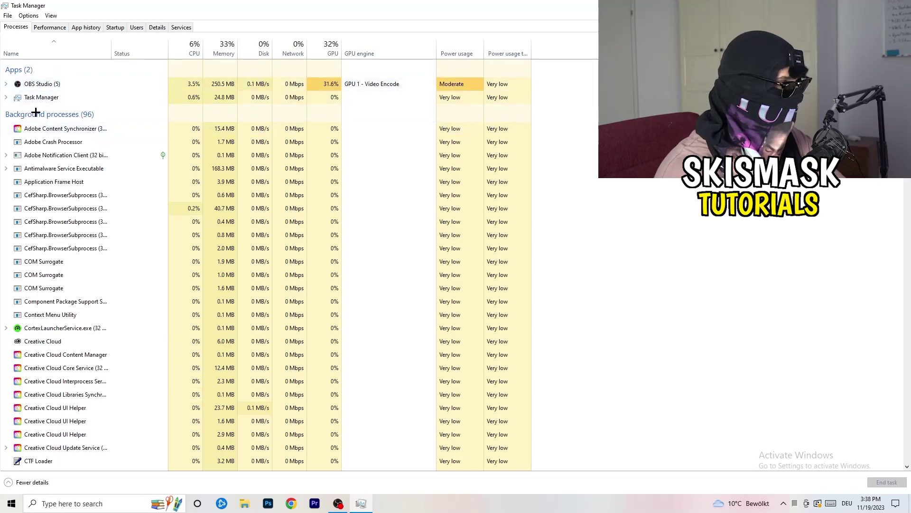
right_click(225, 165)
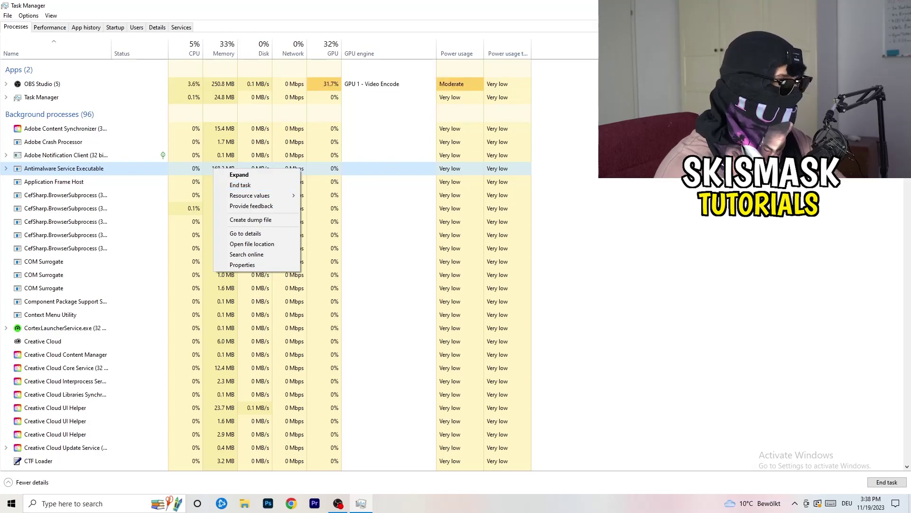
left_click(264, 185)
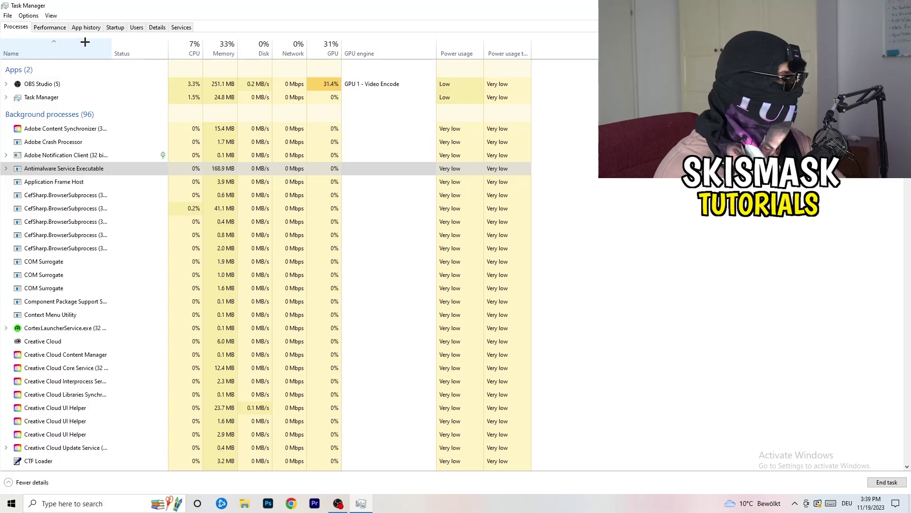
Examine the startup programs and the actions available for Dropbox, EA and File Association Helper, plus the performance overview.
left_click(115, 27)
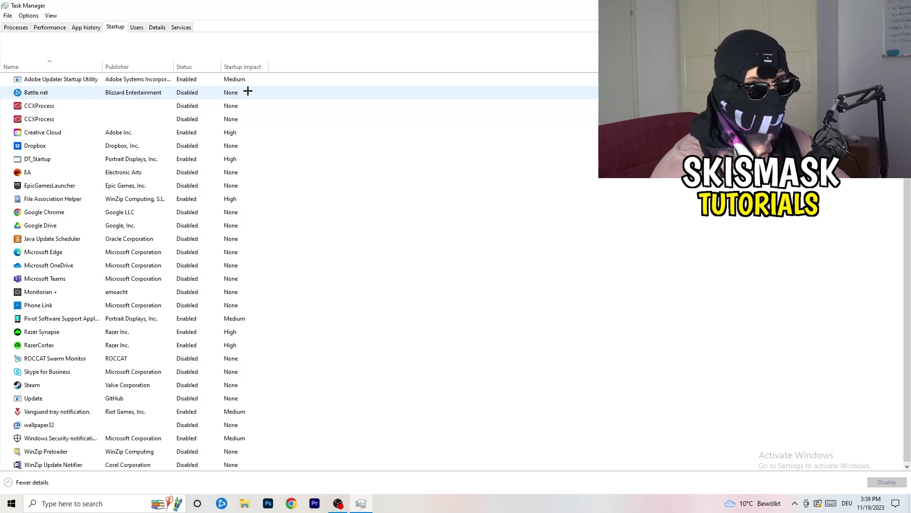
right_click(190, 144)
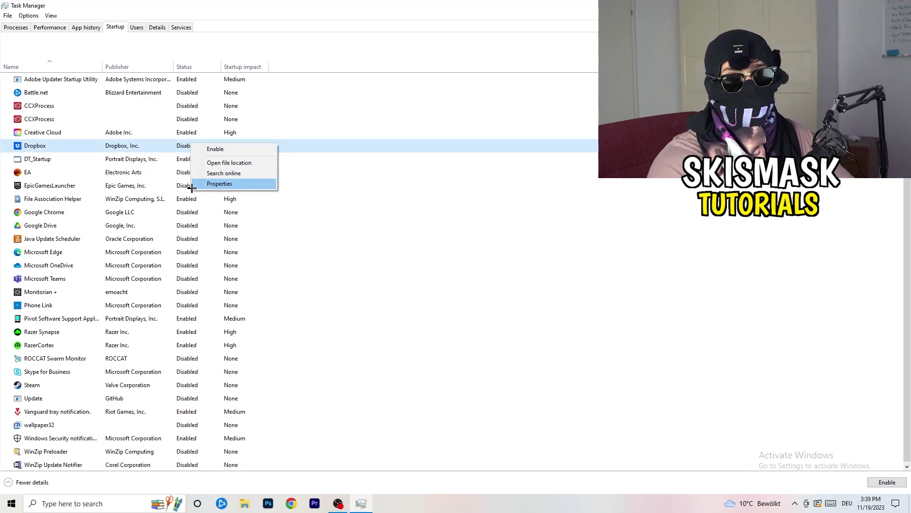
right_click(92, 175)
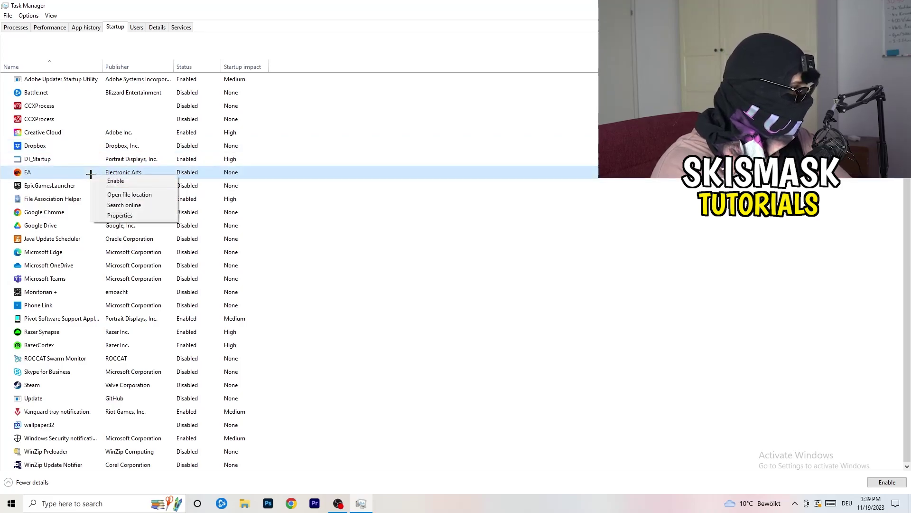
left_click(607, 248)
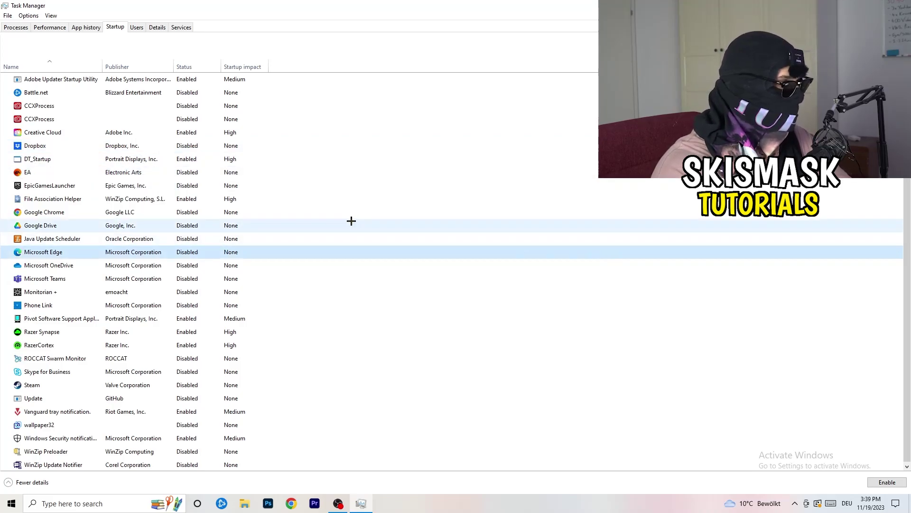
right_click(187, 202)
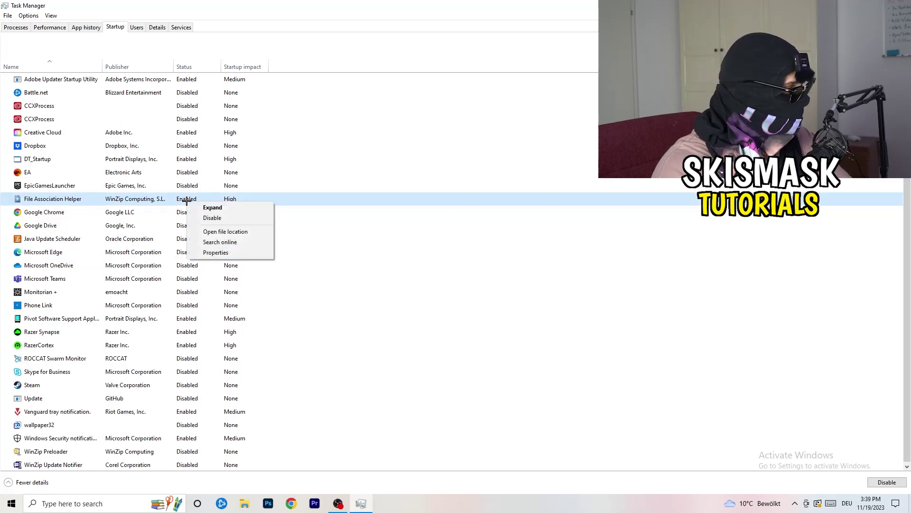
left_click(406, 238)
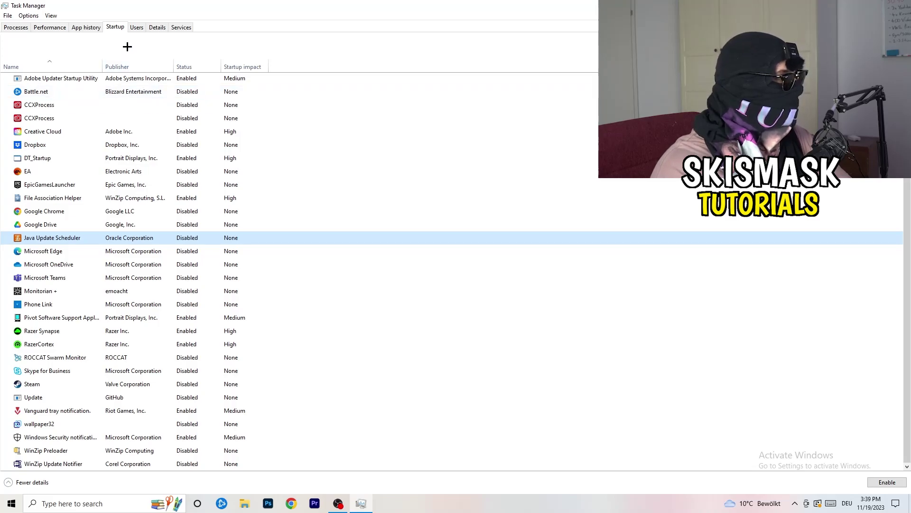
left_click(52, 28)
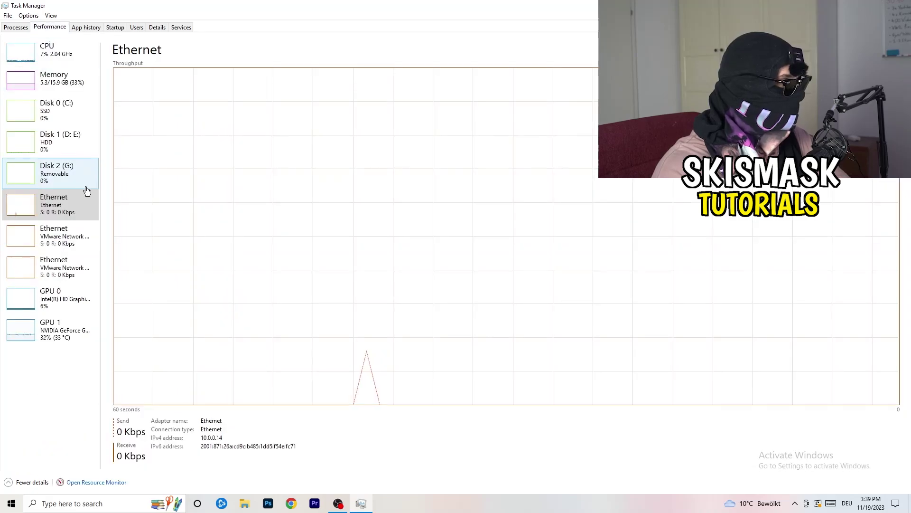
Examine the priority choices for the Dropbox crash handler in the detailed process list, and close Task Manager.
left_click(157, 27)
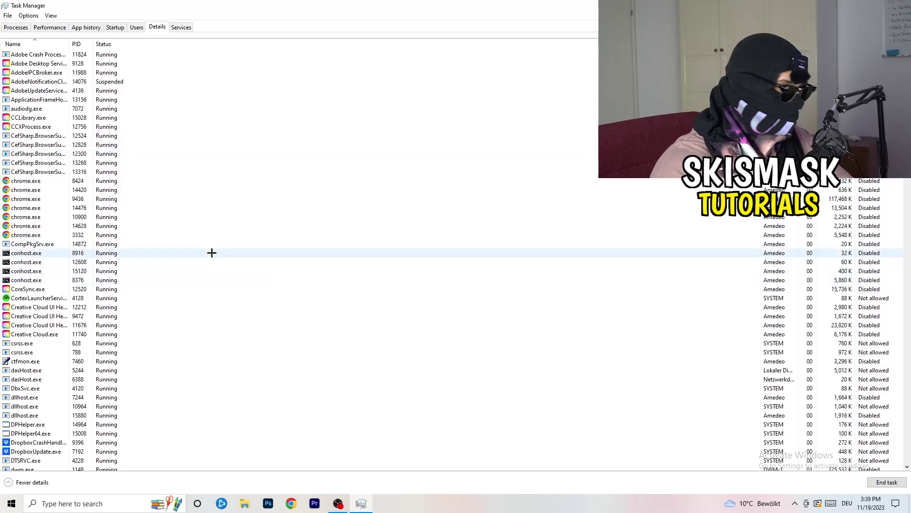
scroll(96, 243, "down", 6)
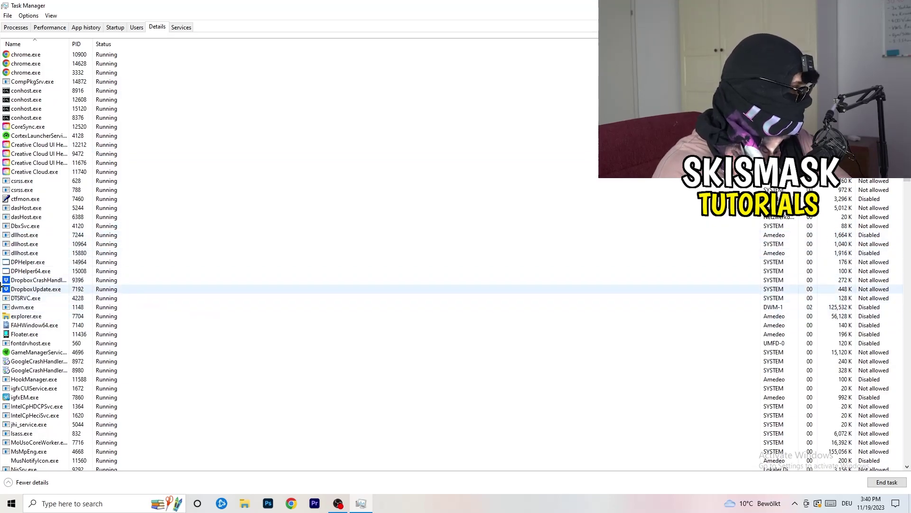
right_click(37, 280)
right_click(76, 280)
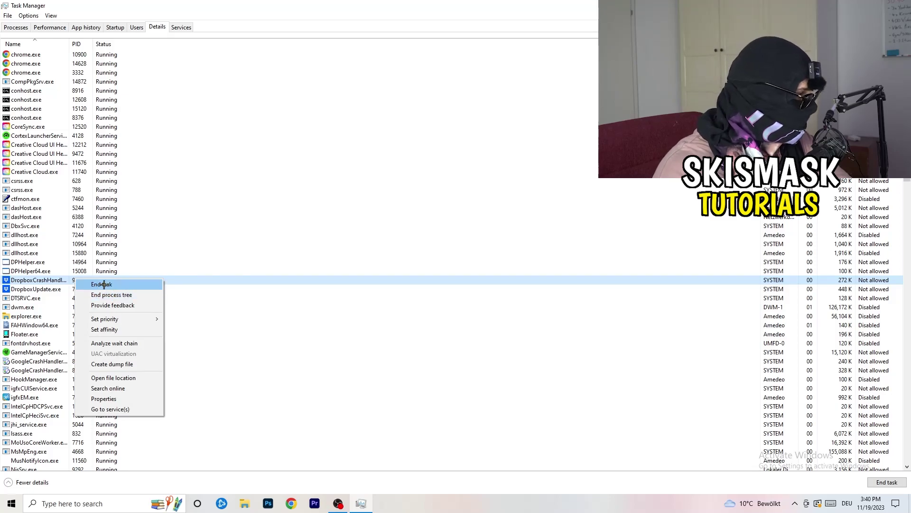
right_click(68, 279)
right_click(68, 280)
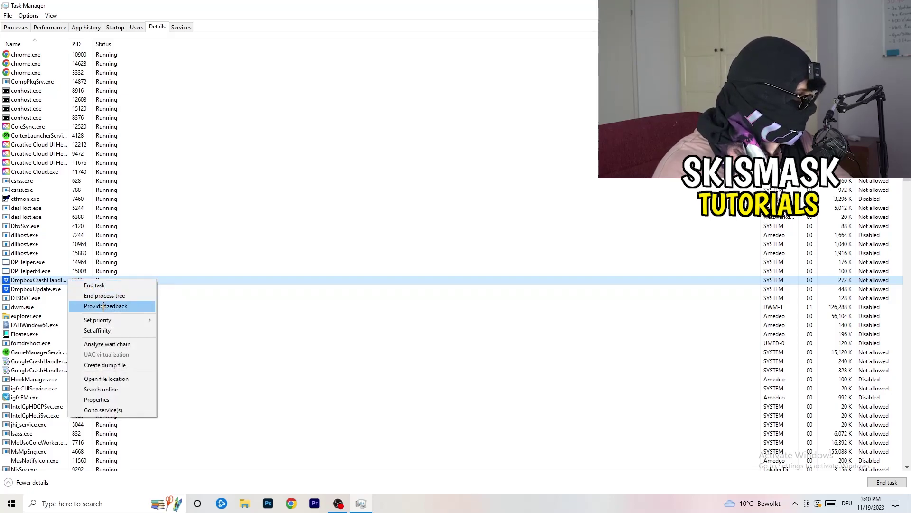
mouse_move(111, 321)
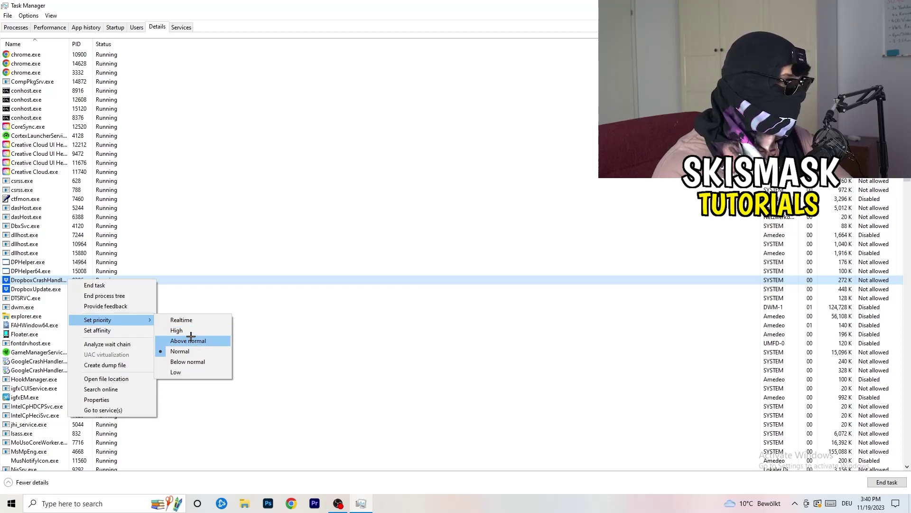
left_click(441, 14)
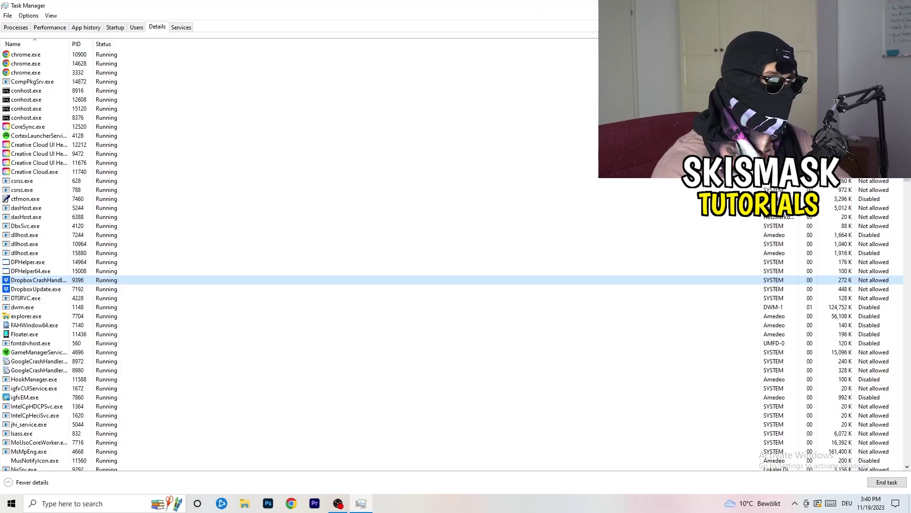
left_click(900, 5)
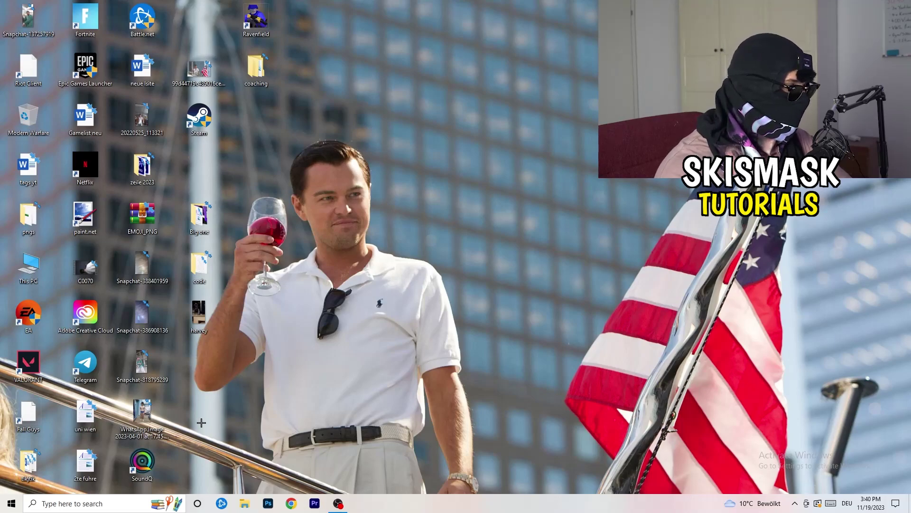
Open Windows Settings and go to the System display settings.
left_click(11, 503)
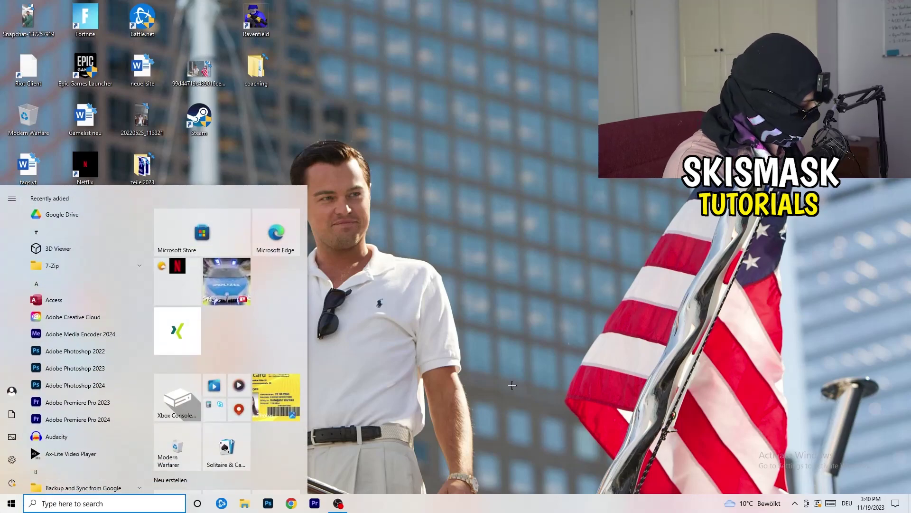
type("sett")
key("Return")
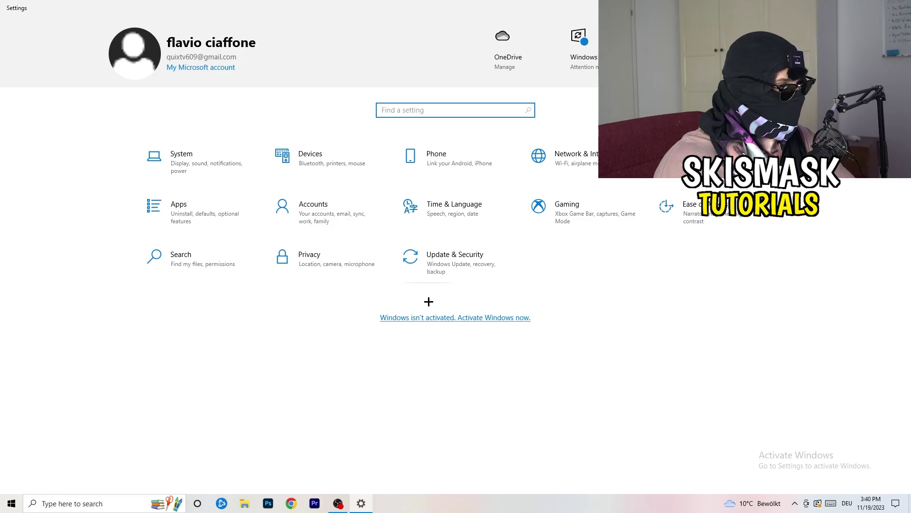
left_click(207, 170)
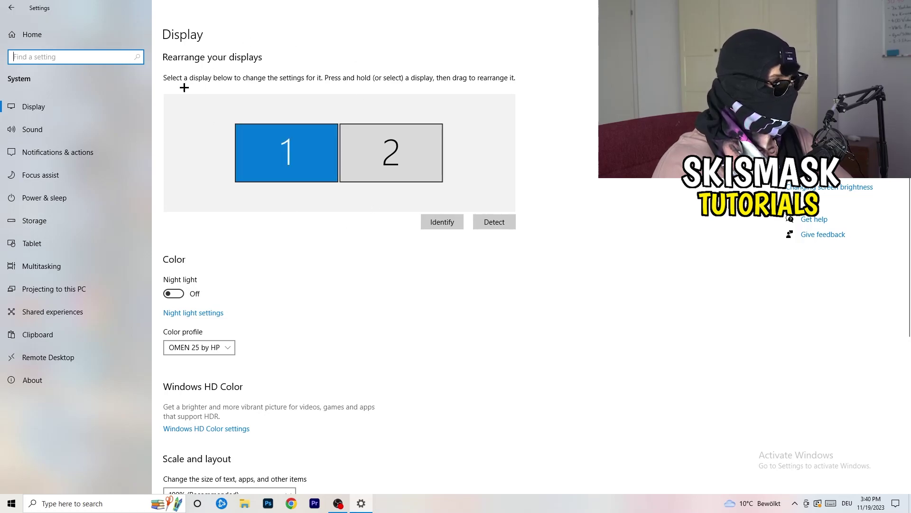
left_click(194, 31)
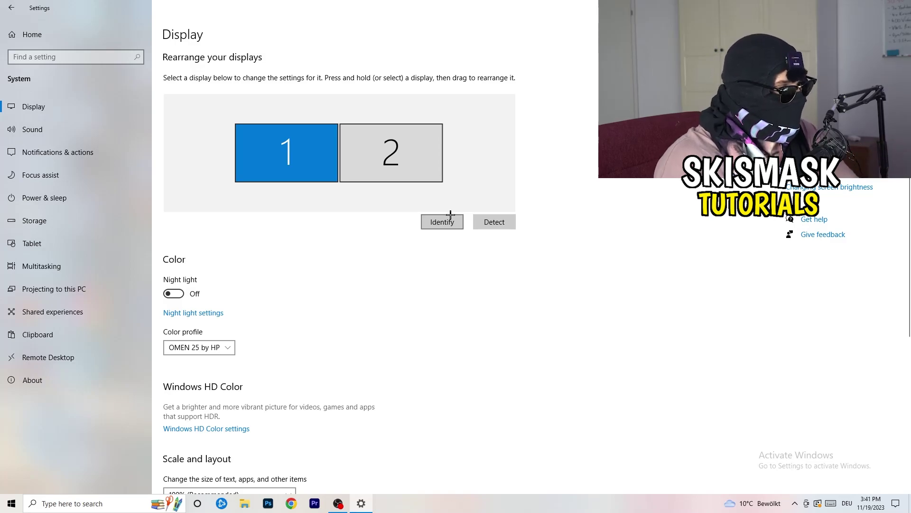
Examine the scaling choices for text and apps and the display resolution choices, keeping the scale at 100% (Recommended).
scroll(322, 261, "down", 2)
scroll(322, 261, "up", 2)
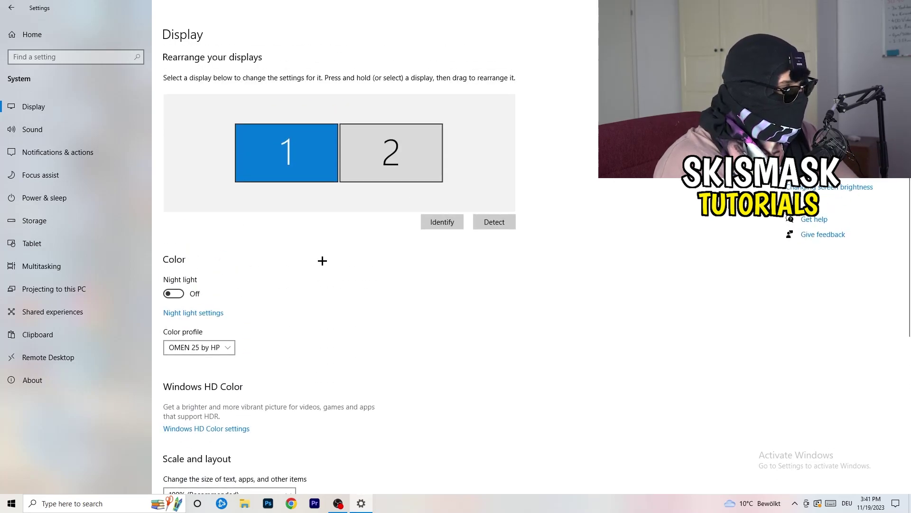
scroll(322, 261, "down", 5)
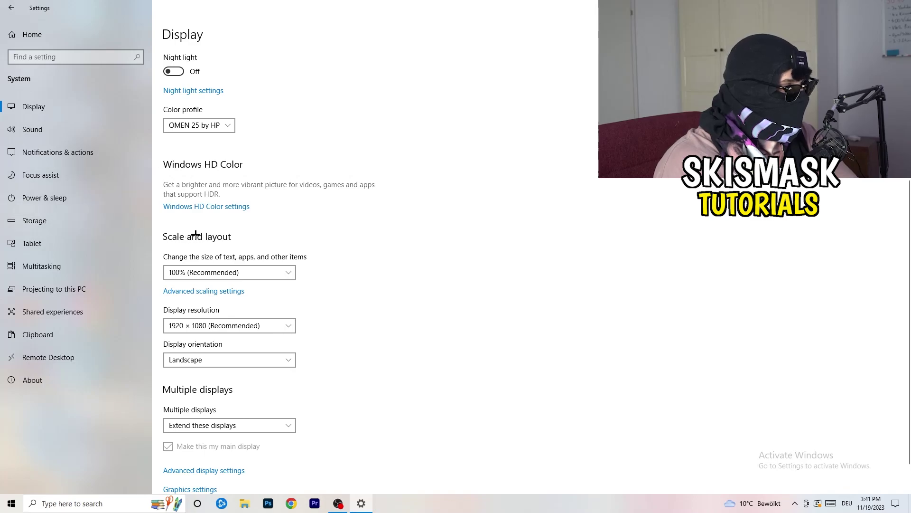
left_click(281, 269)
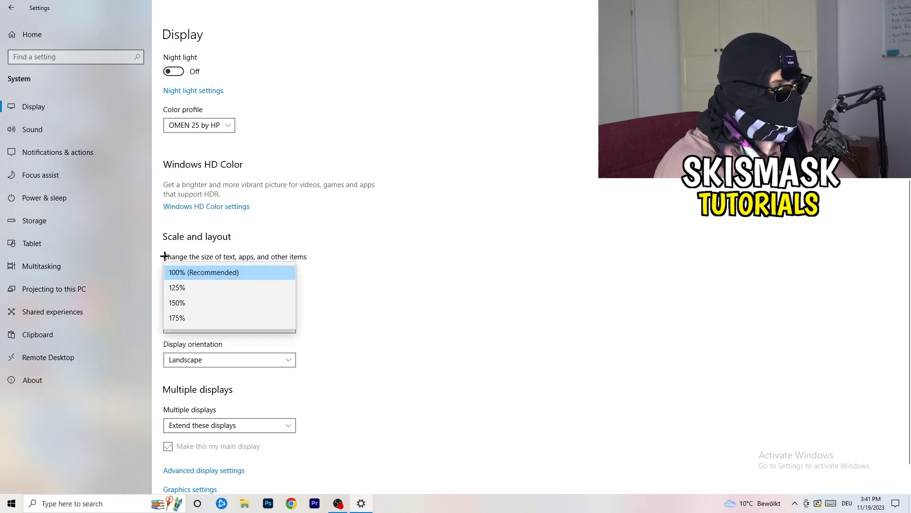
left_click(324, 255)
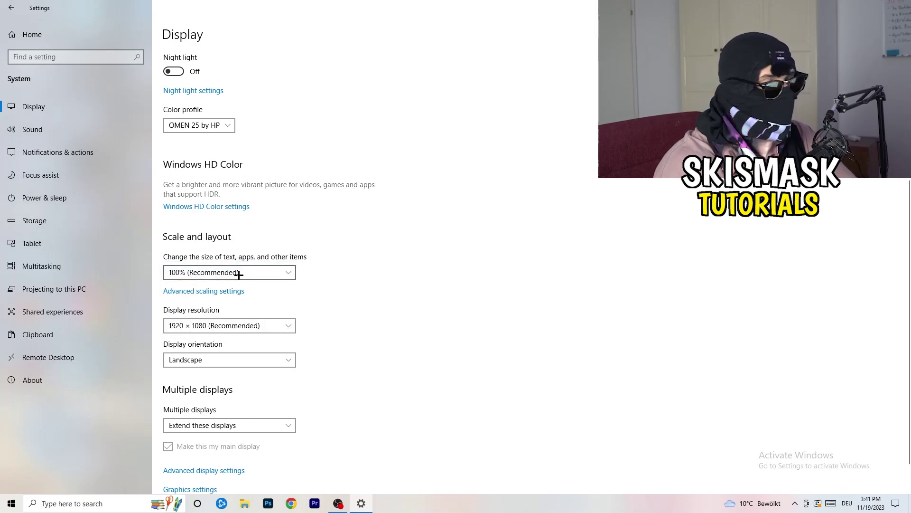
scroll(252, 279, "down", 1)
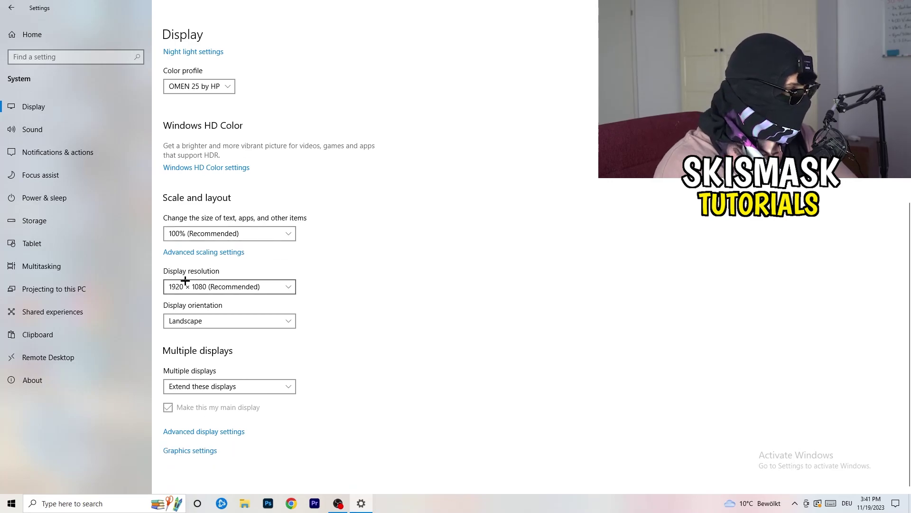
key("alt+Down")
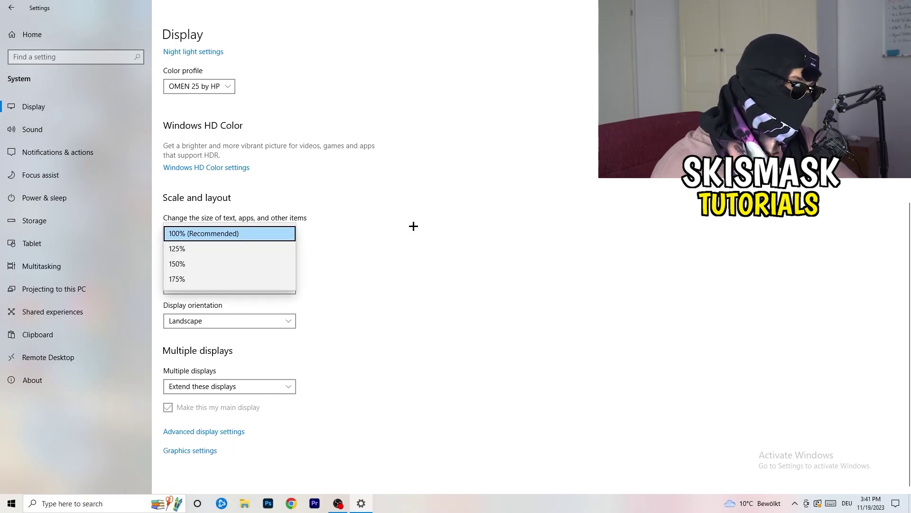
key("Return")
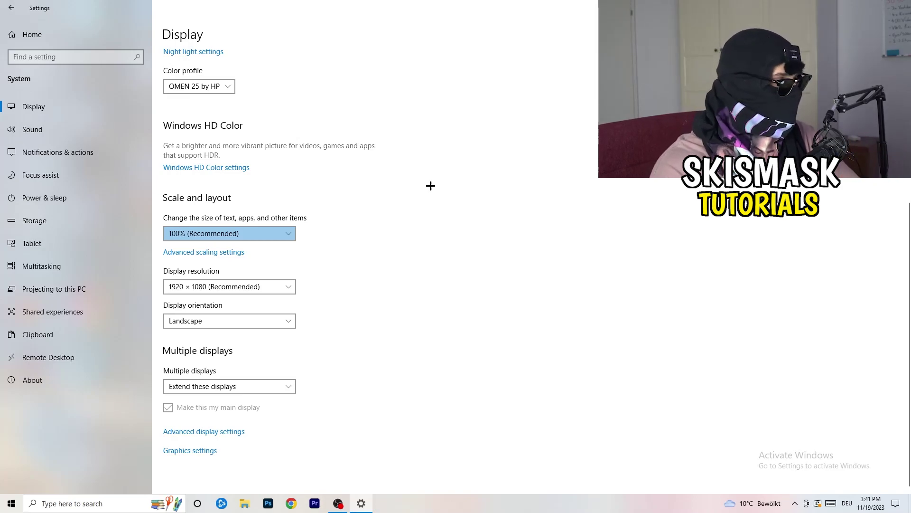
left_click(293, 287)
left_click(330, 270)
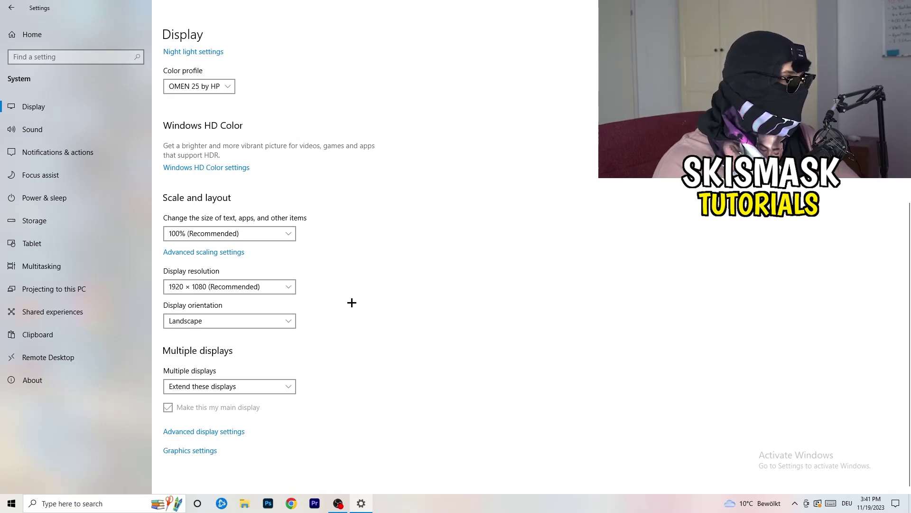
Open the Storage Sense configuration from the storage settings and view its run frequency choices.
left_click(65, 214)
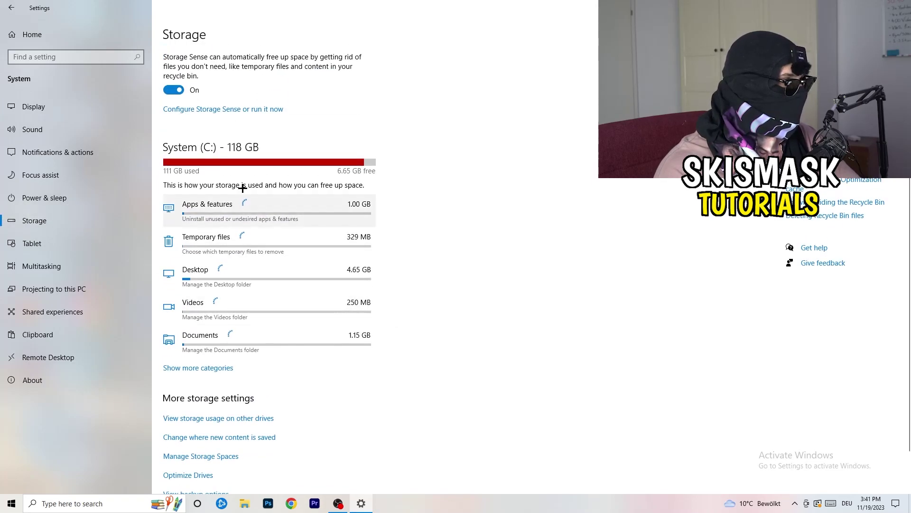
left_click(197, 111)
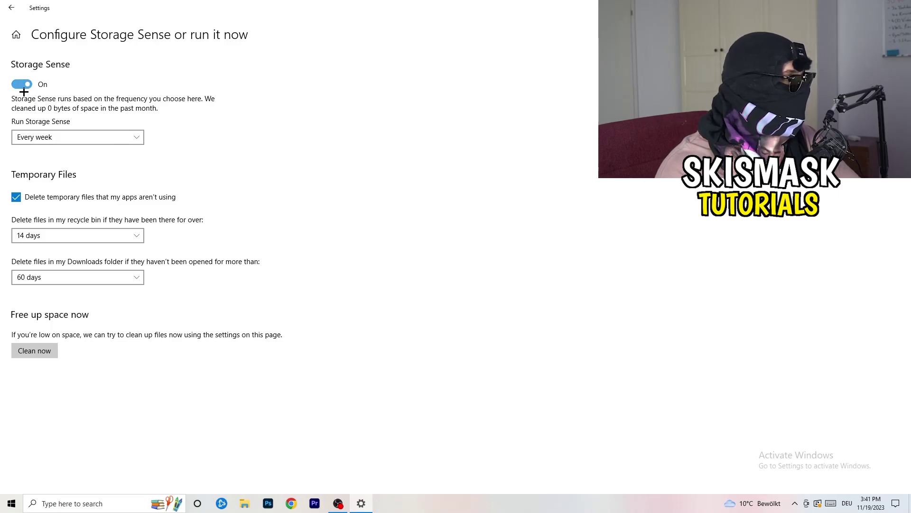
left_click(76, 137)
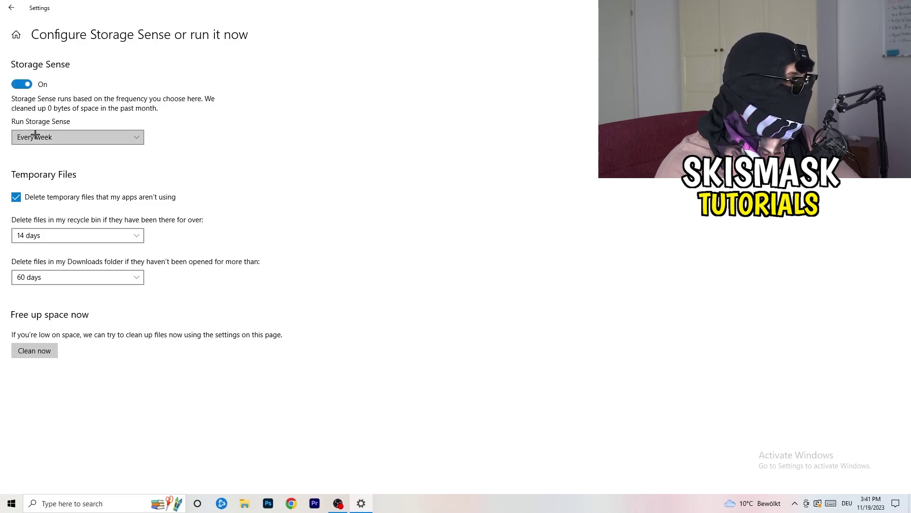
left_click(201, 121)
Turn off deletion of temporary files that apps aren't using, and view the recycle bin retention choices.
left_click(63, 200)
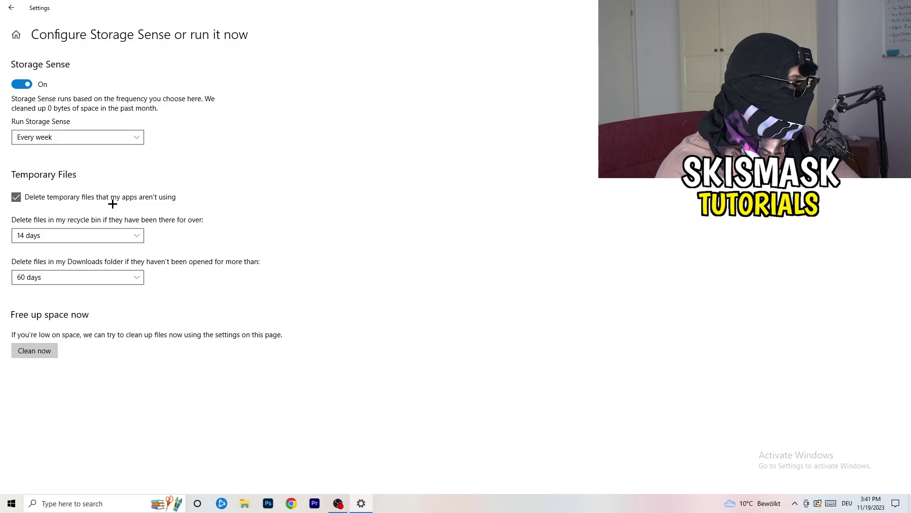
left_click(55, 231)
left_click(269, 301)
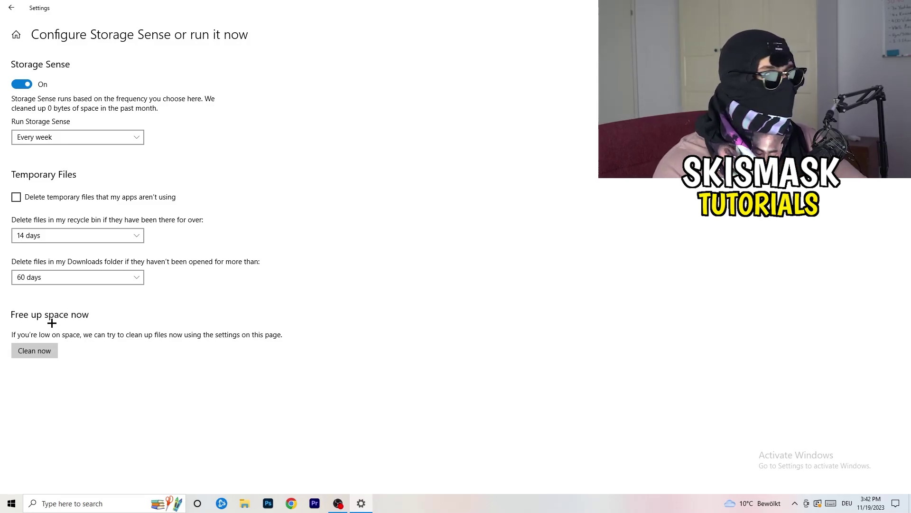
Go to the Power & sleep settings, view the preferred and additional power plans in Power Options, and close both windows.
left_click(2, 11)
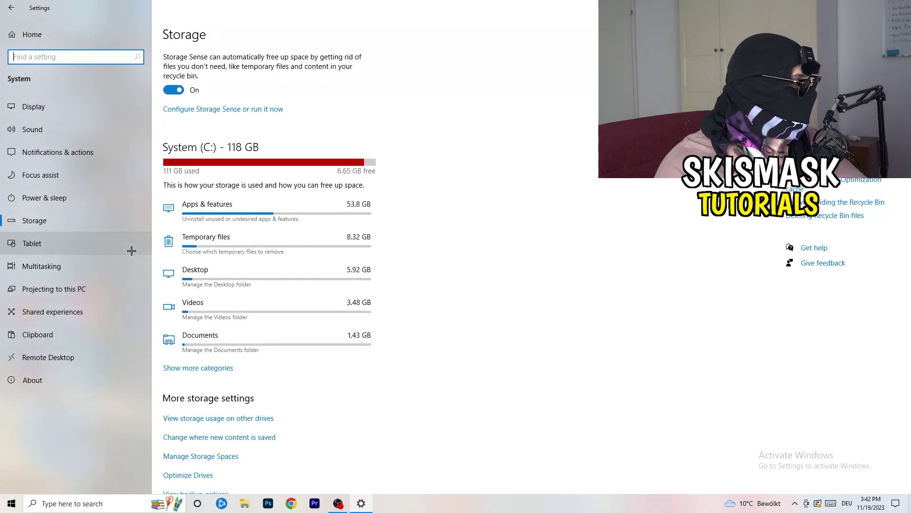
left_click(107, 203)
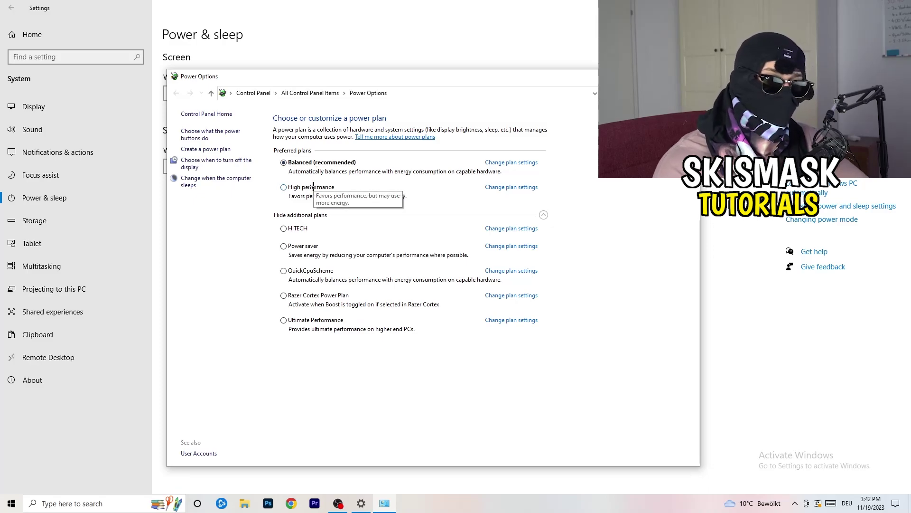
left_click(317, 216)
left_click(545, 215)
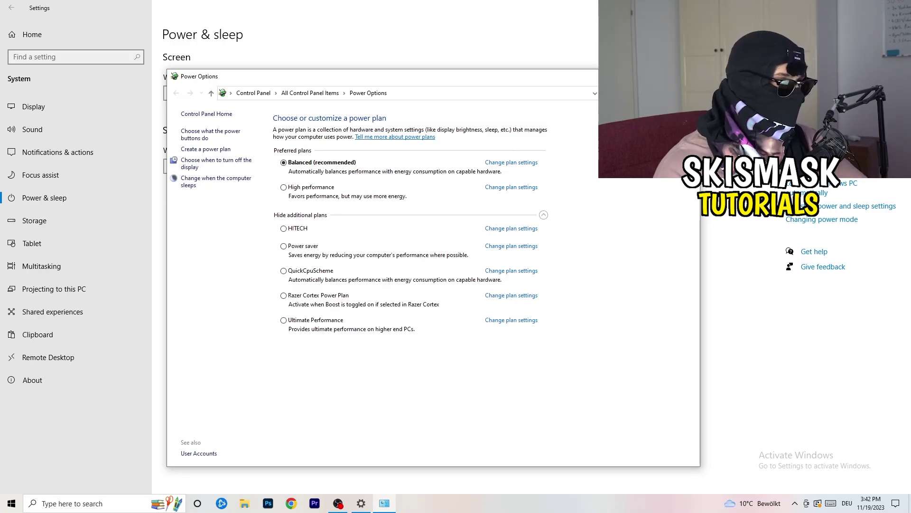
key("alt+F4")
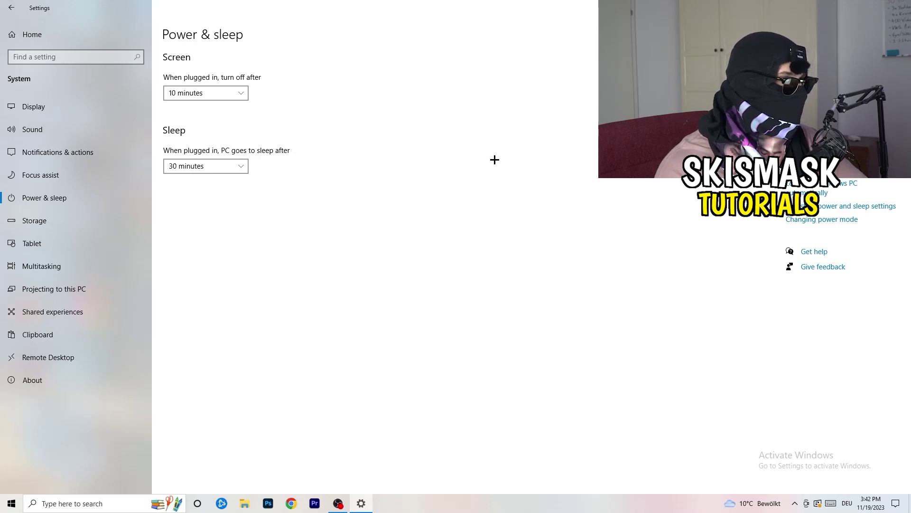
key("alt+F4")
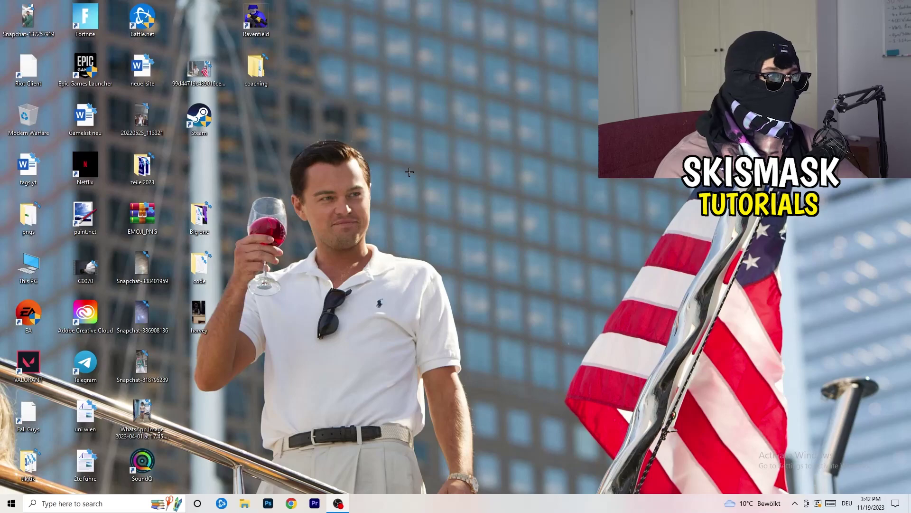
Move the Steam shortcut to an empty area of the desktop and open the compatibility settings in its properties.
left_click_drag(204, 123, 489, 174)
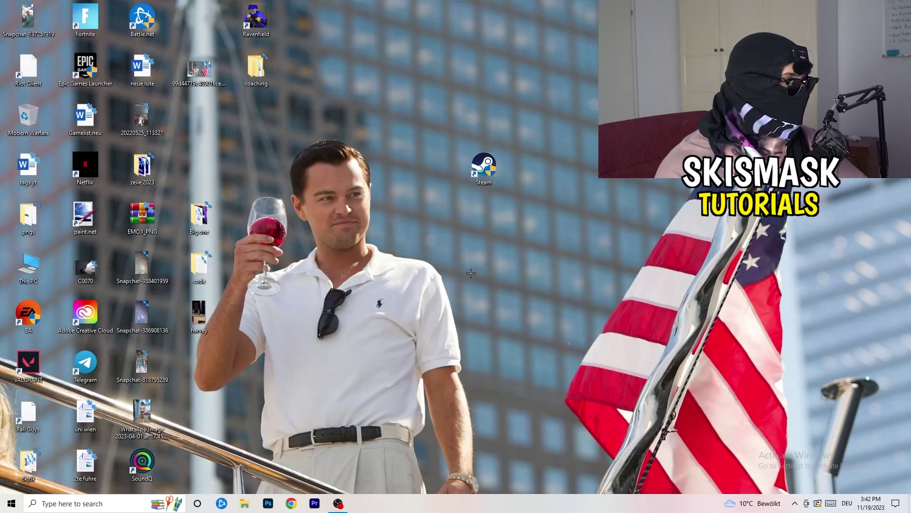
right_click(477, 170)
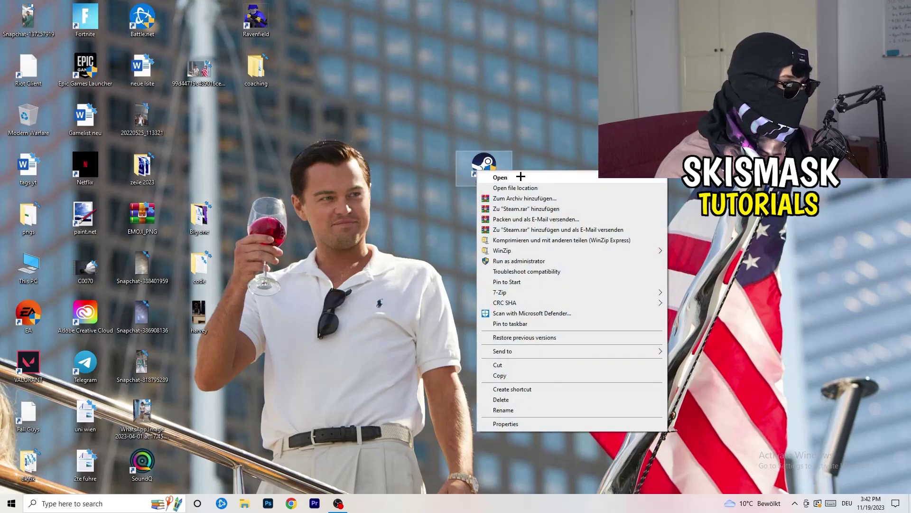
left_click(520, 424)
left_click_drag(533, 173, 440, 133)
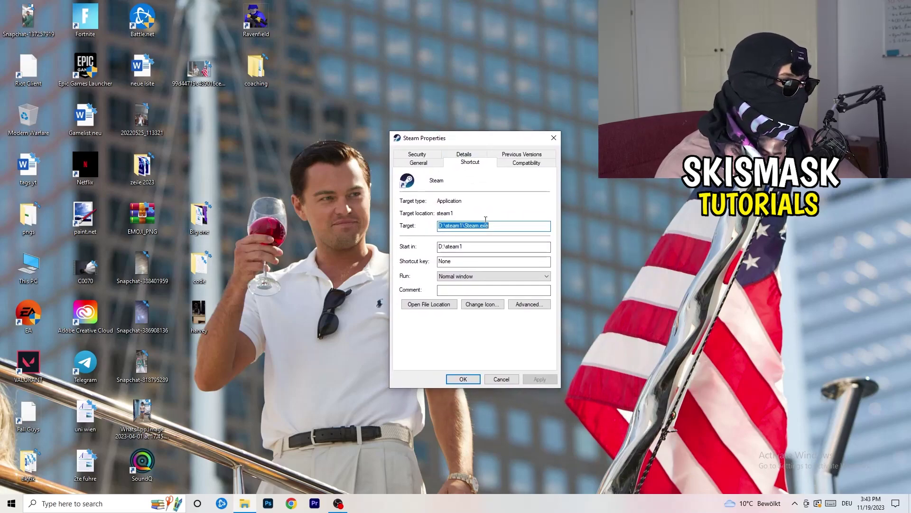
left_click(537, 164)
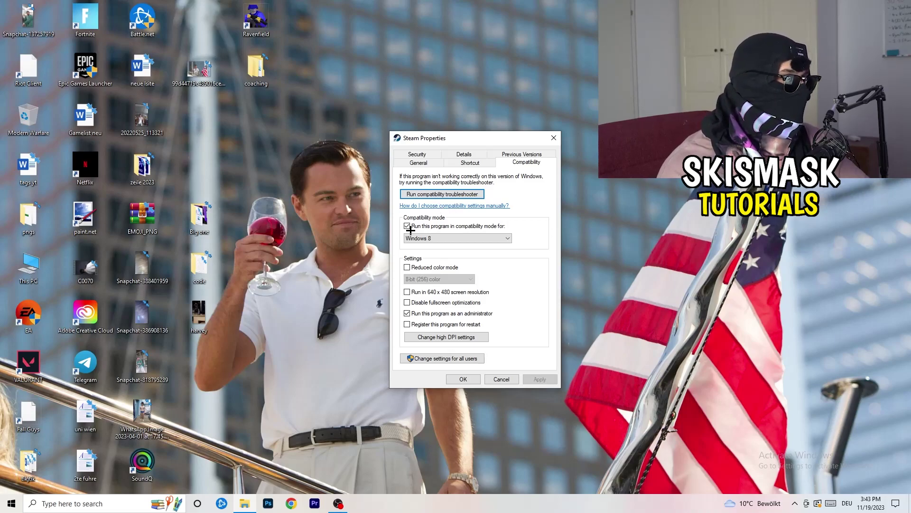
Set Steam to run in compatibility mode for Windows 8 and as an administrator, and confirm the properties.
left_click(458, 226)
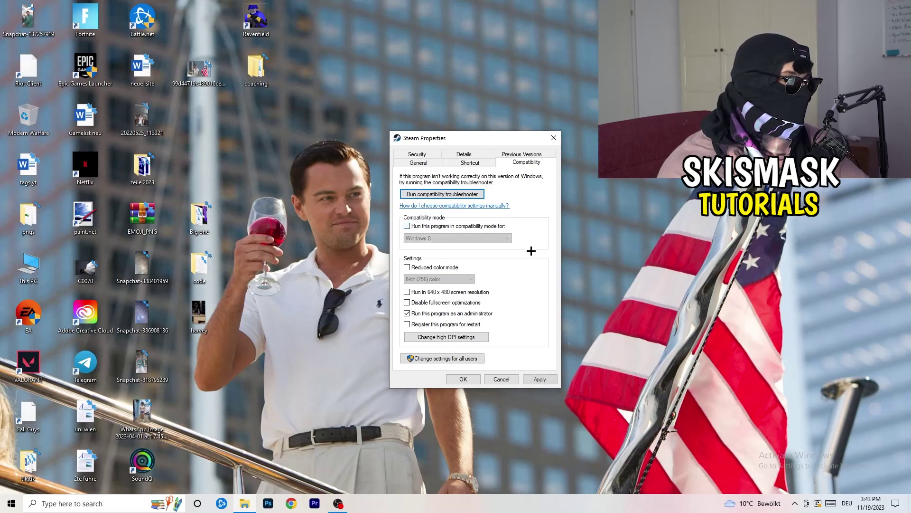
left_click(407, 226)
left_click(447, 238)
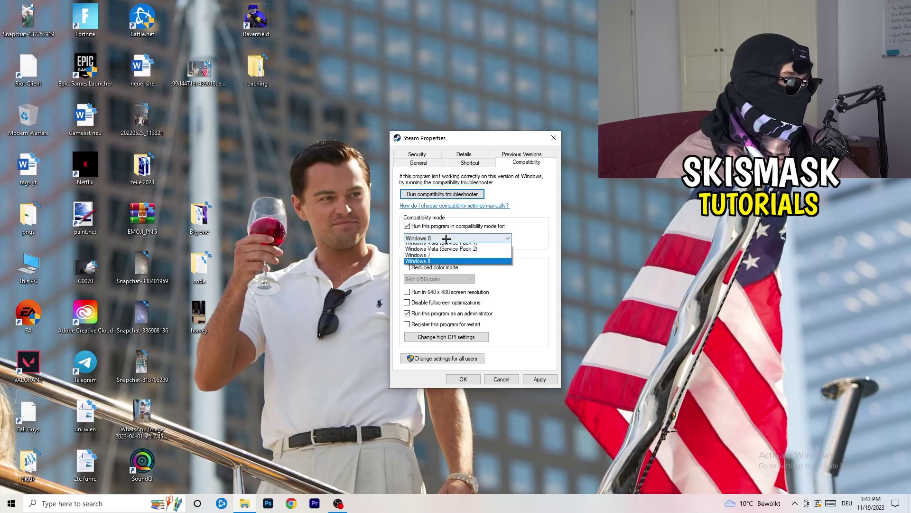
left_click(538, 251)
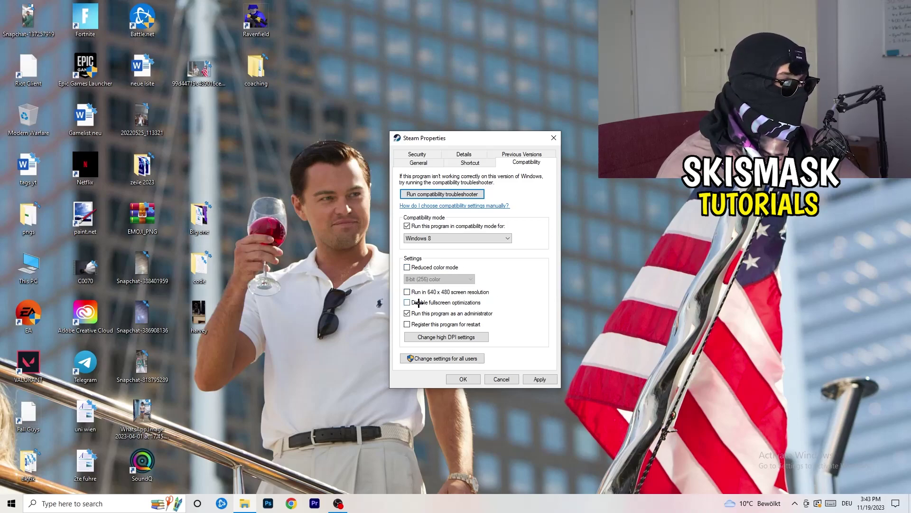
left_click(407, 313)
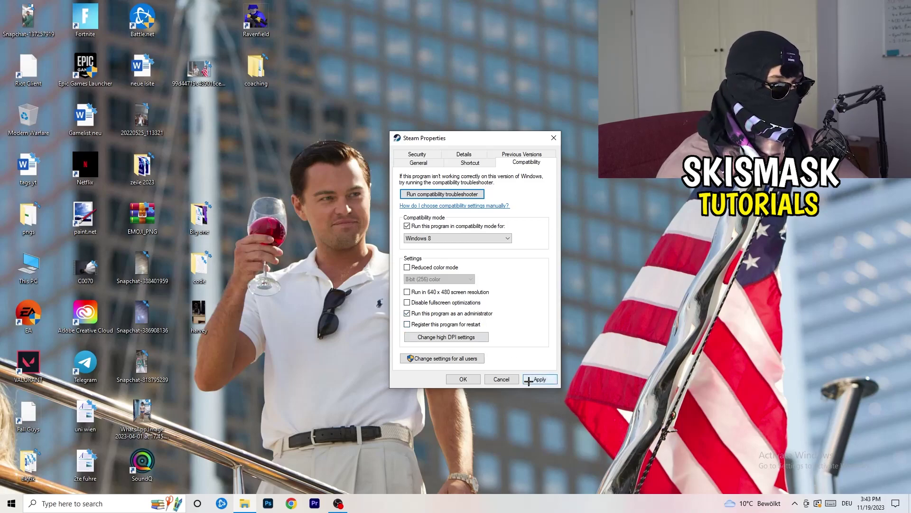
left_click(463, 379)
mouse_move(478, 161)
left_mouse_down()
mouse_move(413, 183)
mouse_move(513, 159)
mouse_move(556, 171)
left_mouse_up()
left_click_drag(476, 131, 563, 171)
left_click(552, 291)
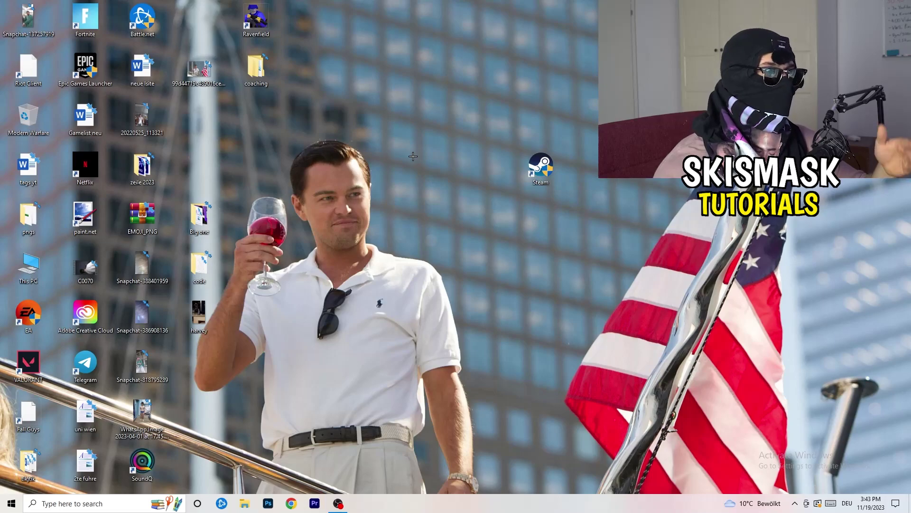
left_click(544, 174)
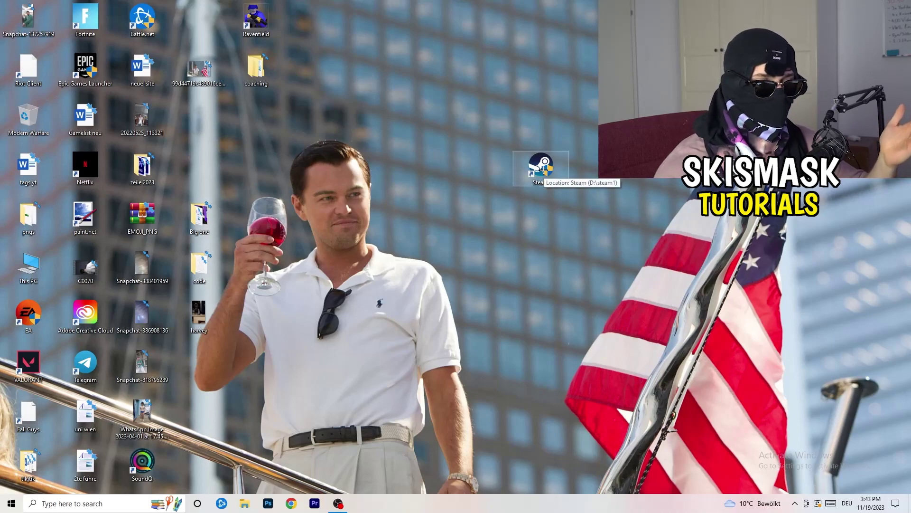
right_click(539, 166)
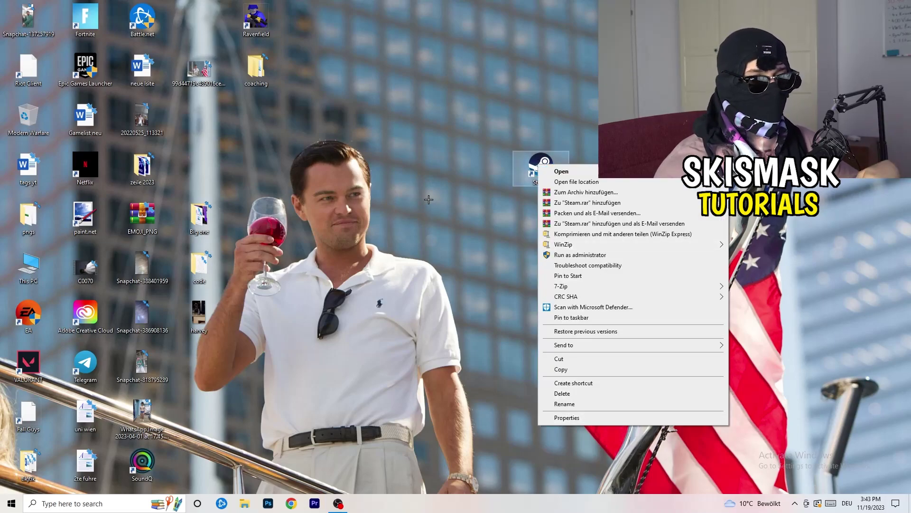
left_click(478, 267)
Move the Steam shortcut back to its original place among the desktop icons.
left_click_drag(541, 166, 202, 119)
left_click(372, 109)
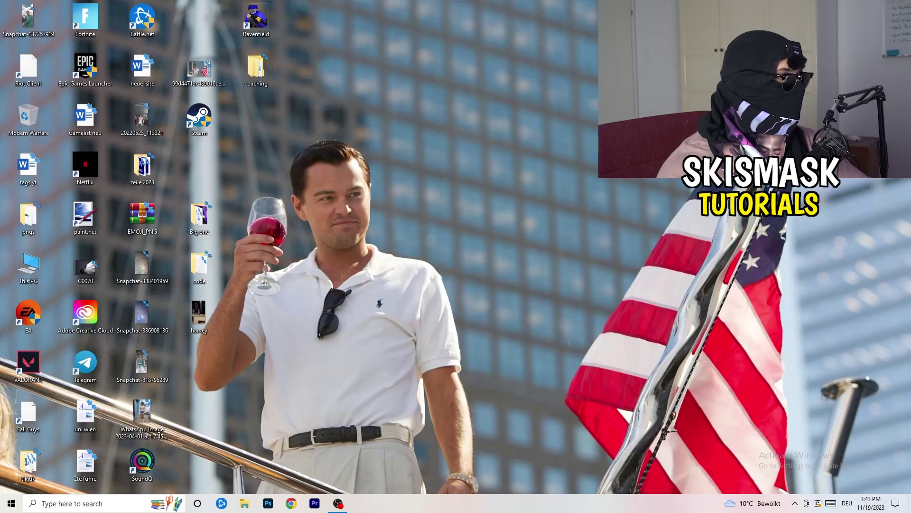
Open the Gaming section of Windows Settings and examine the Captures options for background recording, recorded audio and recorded video.
left_click(11, 503)
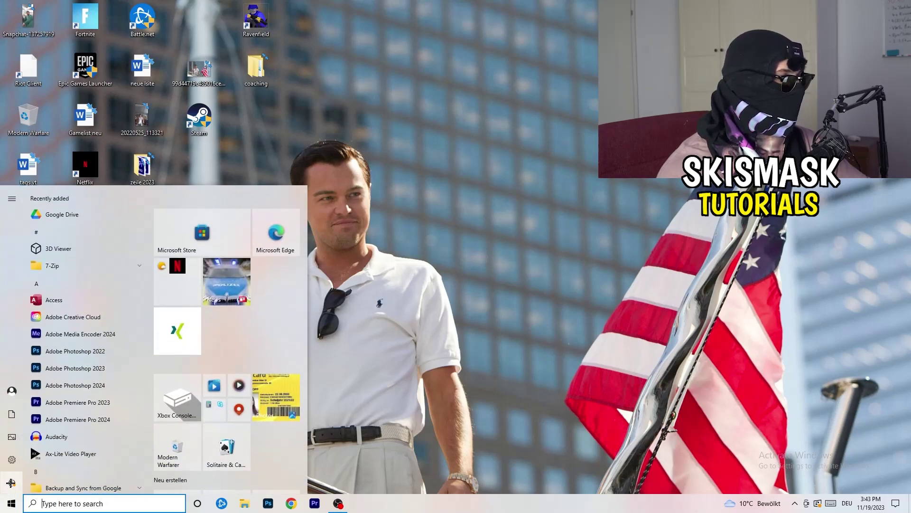
left_click(12, 464)
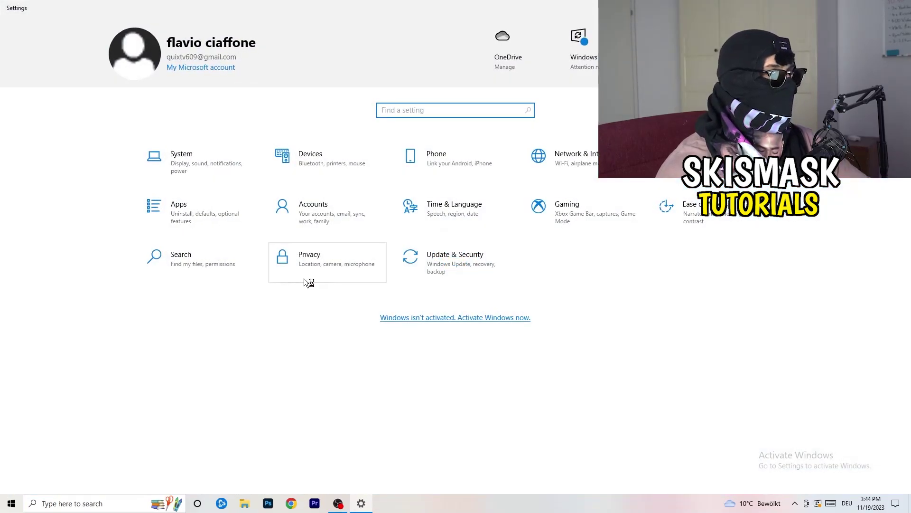
left_click(534, 206)
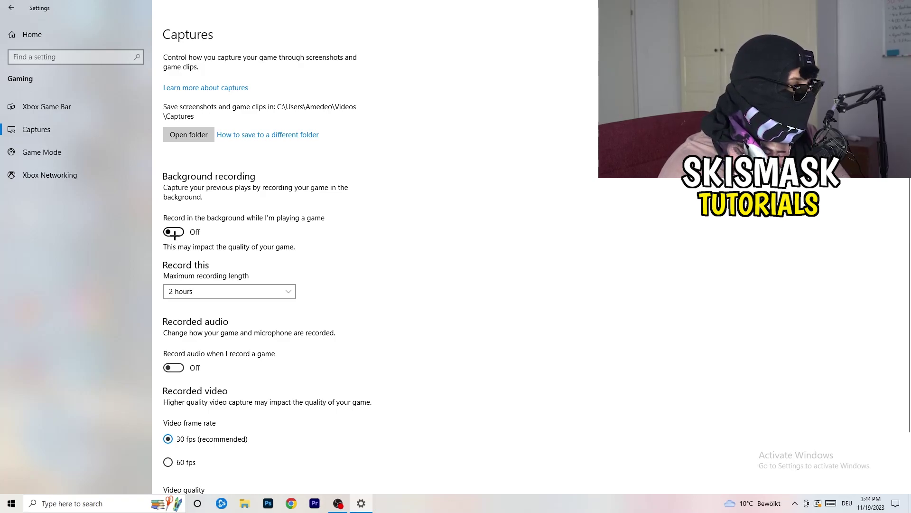
scroll(304, 320, "down", 3)
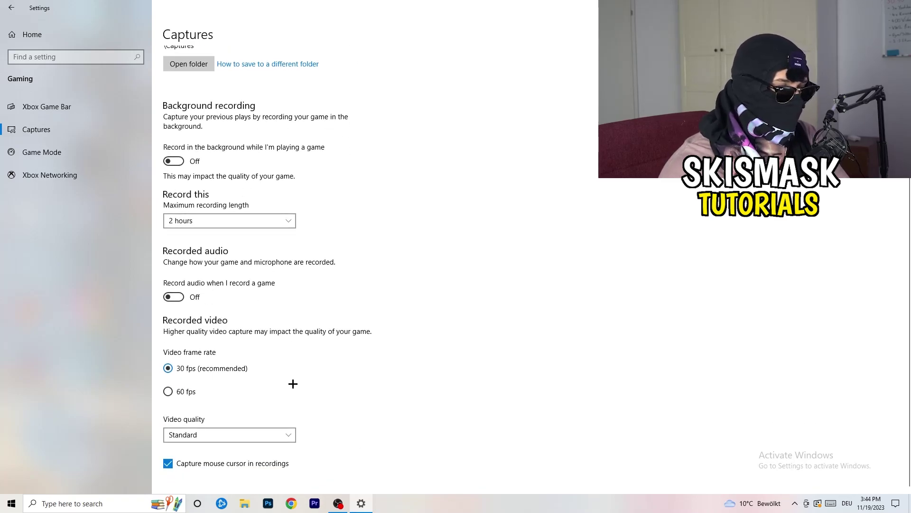
scroll(293, 383, "up", 3)
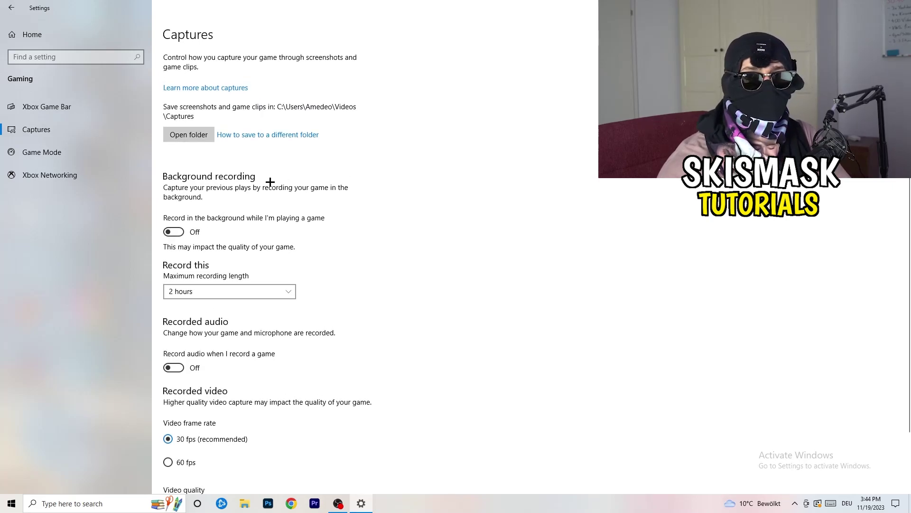
View the Game Mode setting and the Windows Update page under Update & Security, and close Settings.
left_click(43, 152)
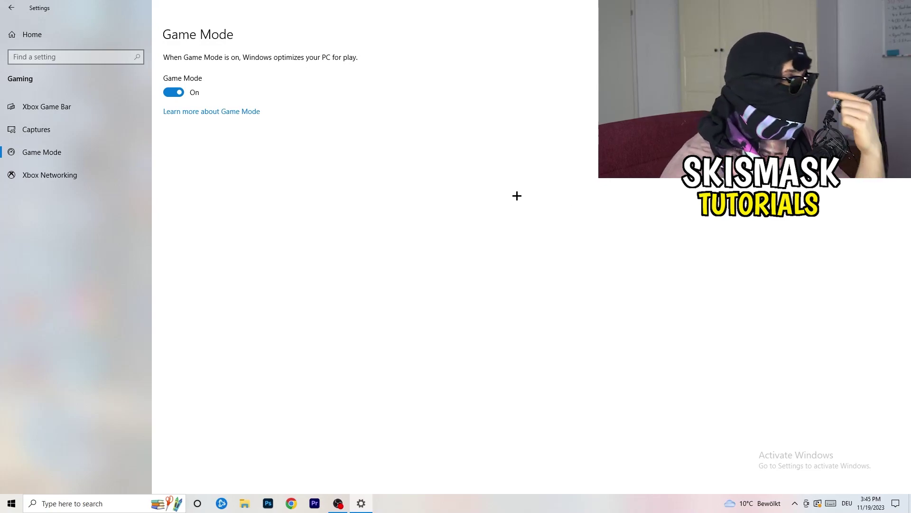
left_click(9, 6)
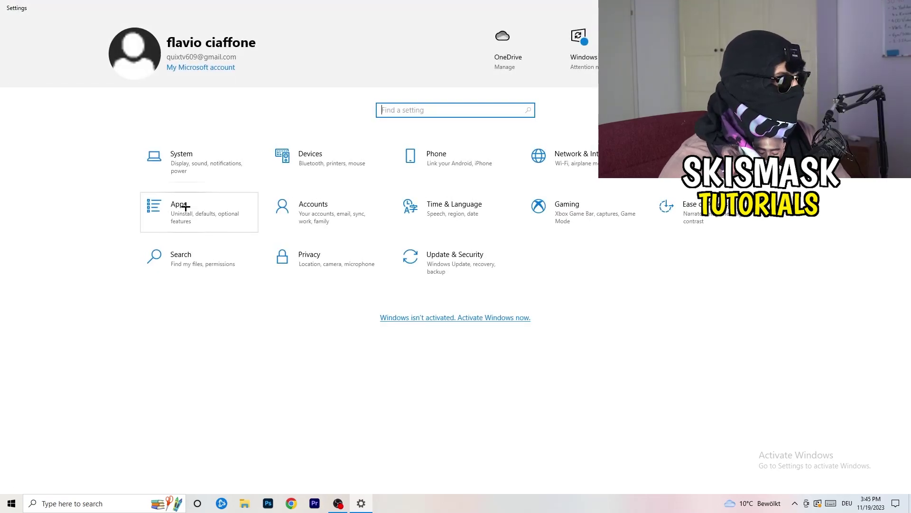
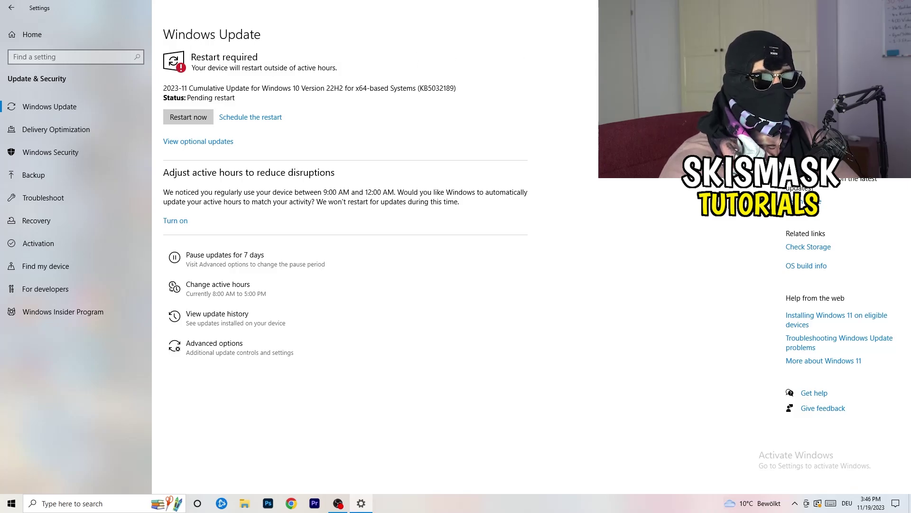
left_click(901, 7)
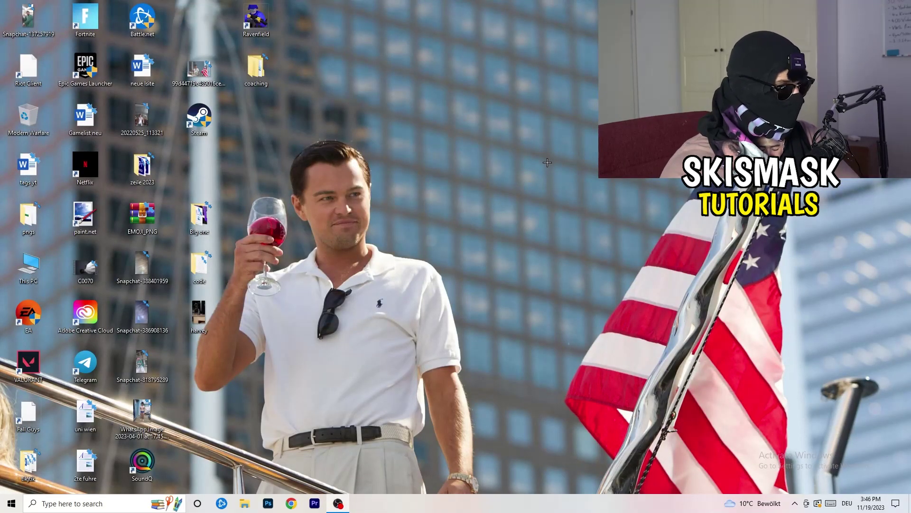